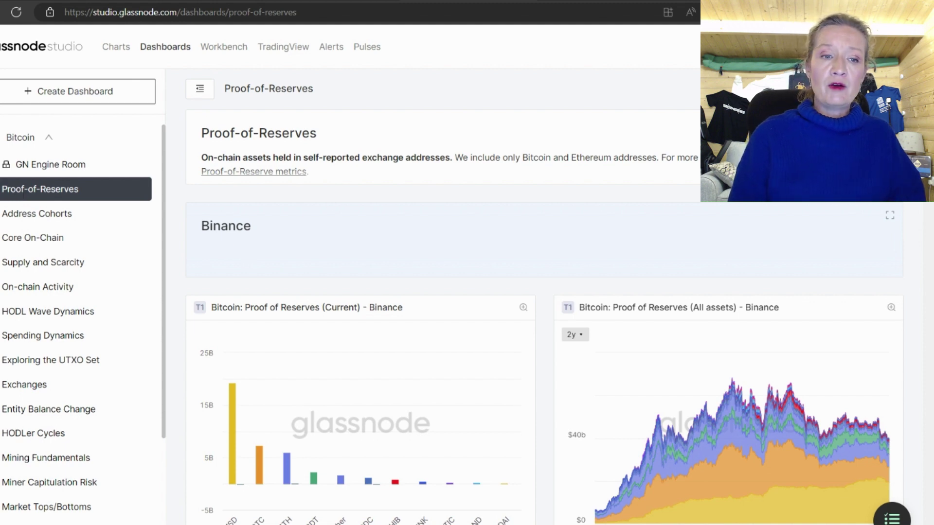
Expand Binance's All assets reserves chart into the full [USD] metric chart with log scale and BTC price
scroll(451, 292, down, 3)
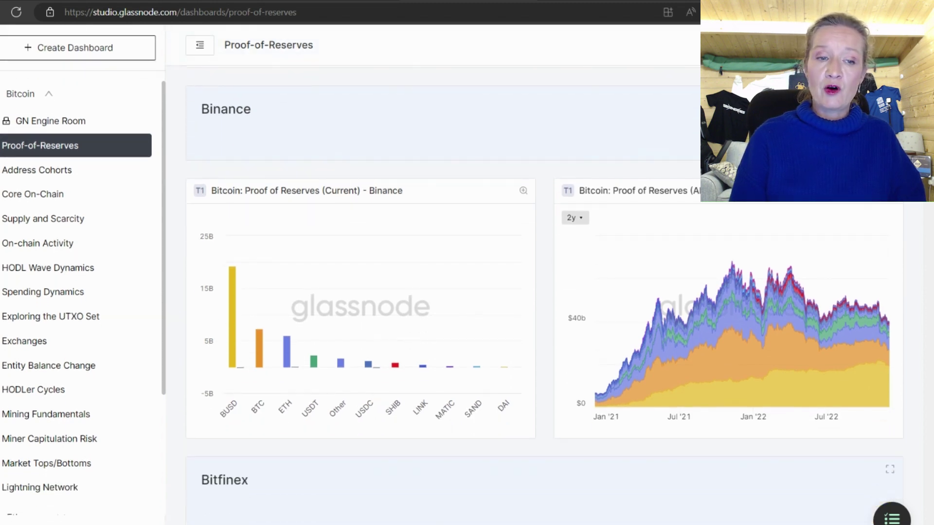
mouse_move(232, 275)
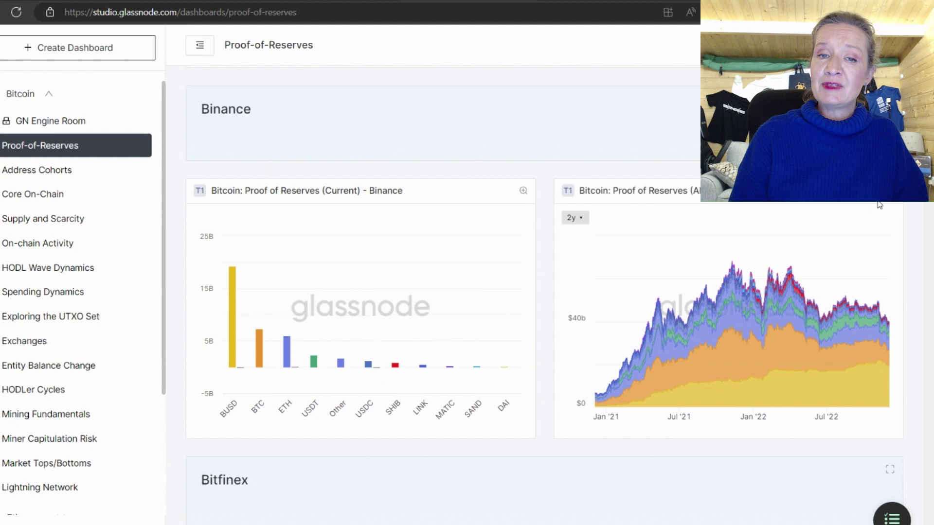
click(720, 190)
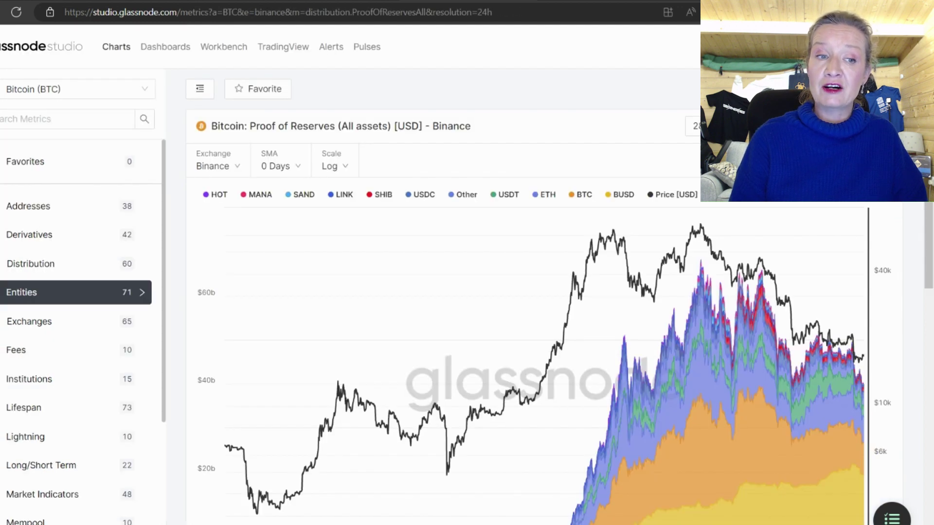
Check the full chart's range slider, then go back to the Proof-of-Reserves dashboard
scroll(834, 257, down, 2)
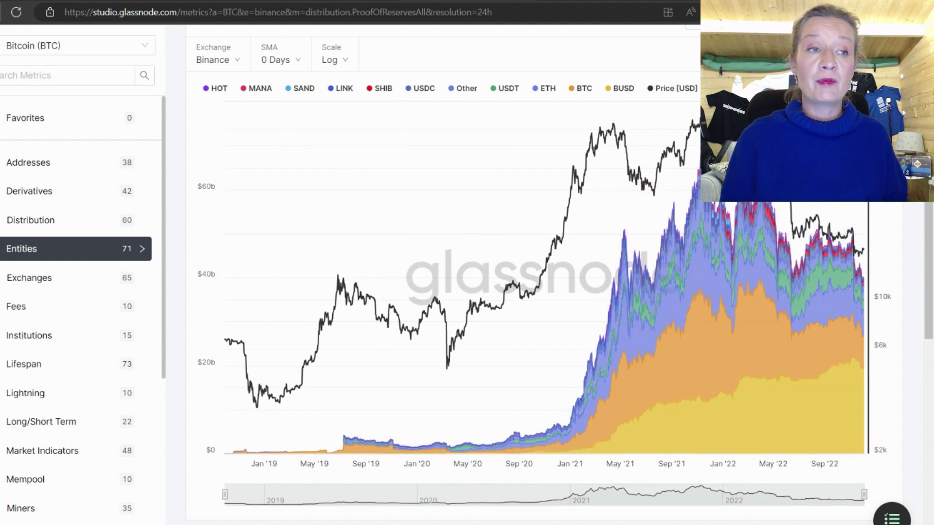
key(alt+Left)
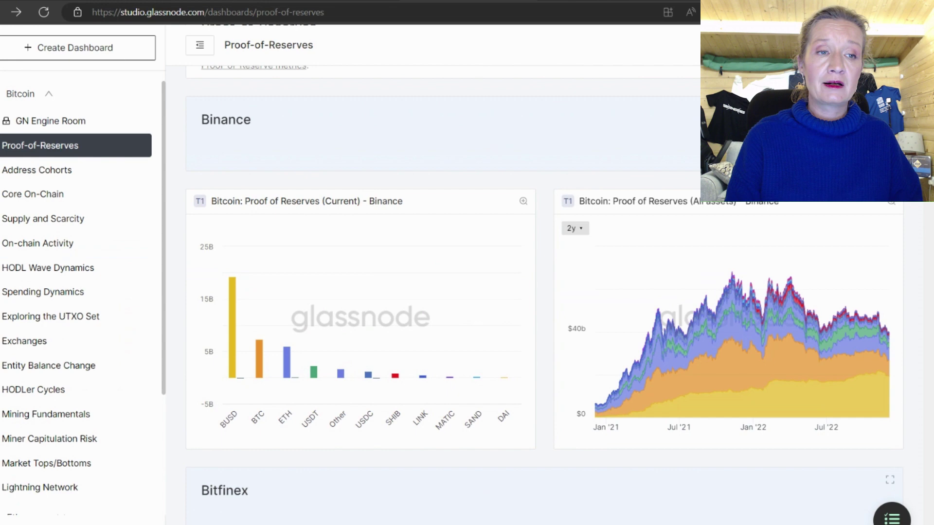
Scroll to Bitfinex and inspect its BTC, LEO and ETH reserve bars and two-year history
scroll(545, 295, down, 5)
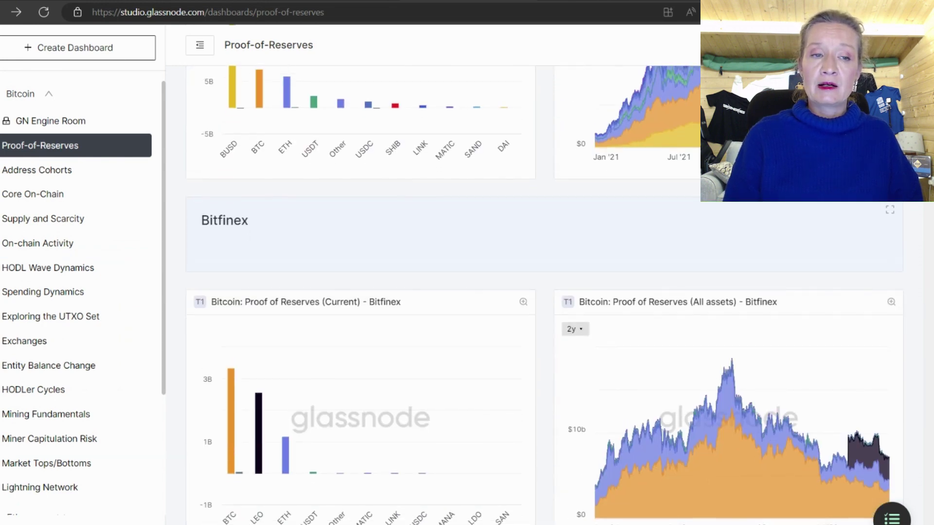
scroll(690, 181, down, 3)
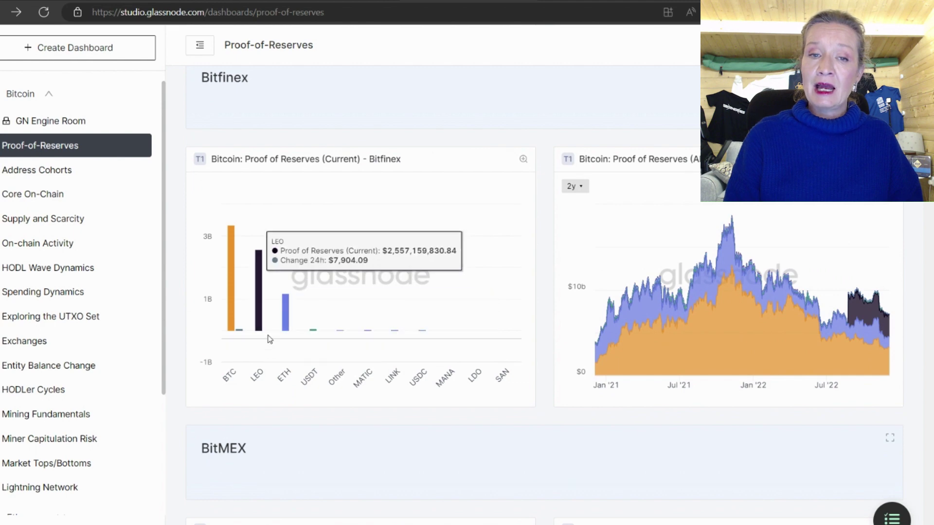
mouse_move(234, 227)
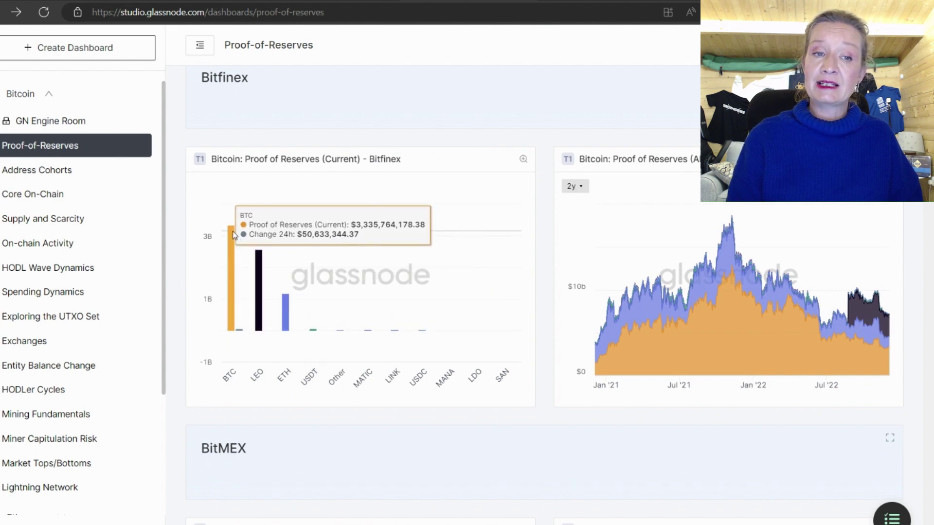
mouse_move(258, 255)
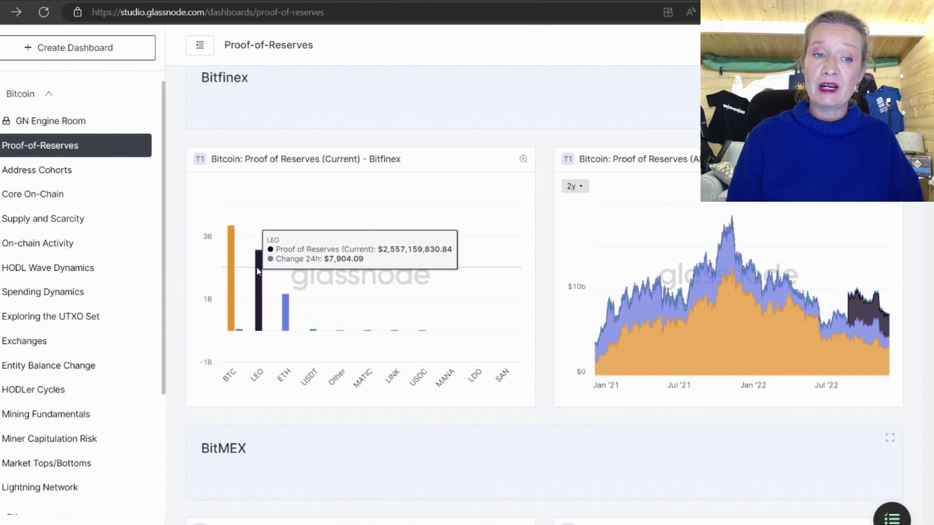
mouse_move(285, 324)
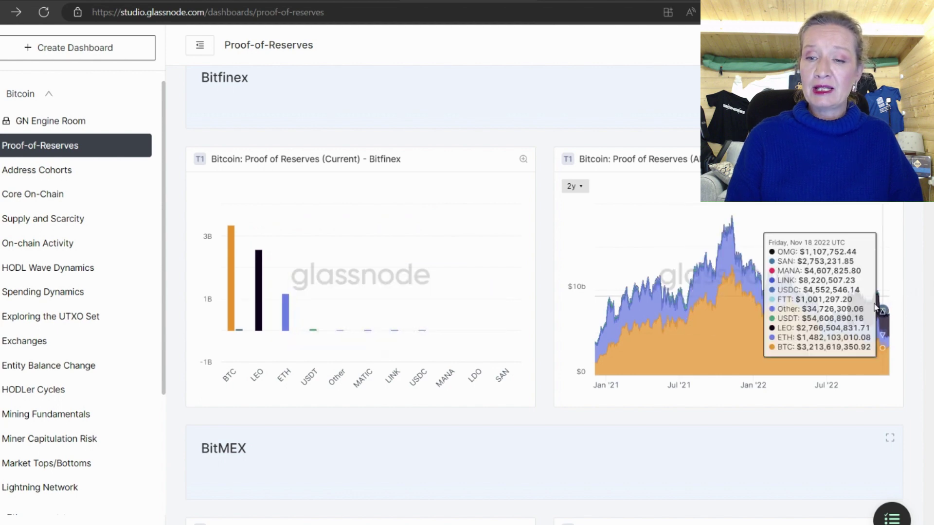
mouse_move(853, 314)
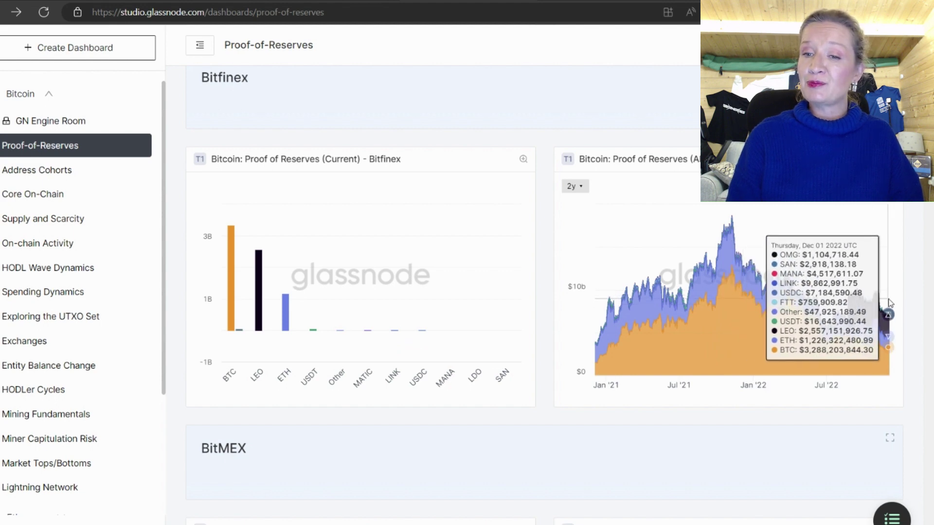
Scroll through the BitMEX and Bybit reserve charts, then back up to Binance at the top
scroll(730, 292, down, 5)
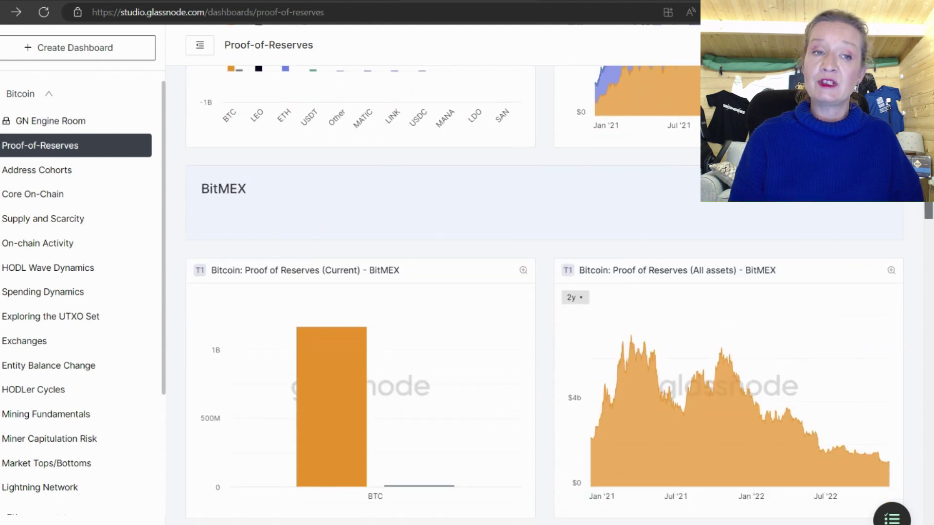
scroll(927, 209, down, 3)
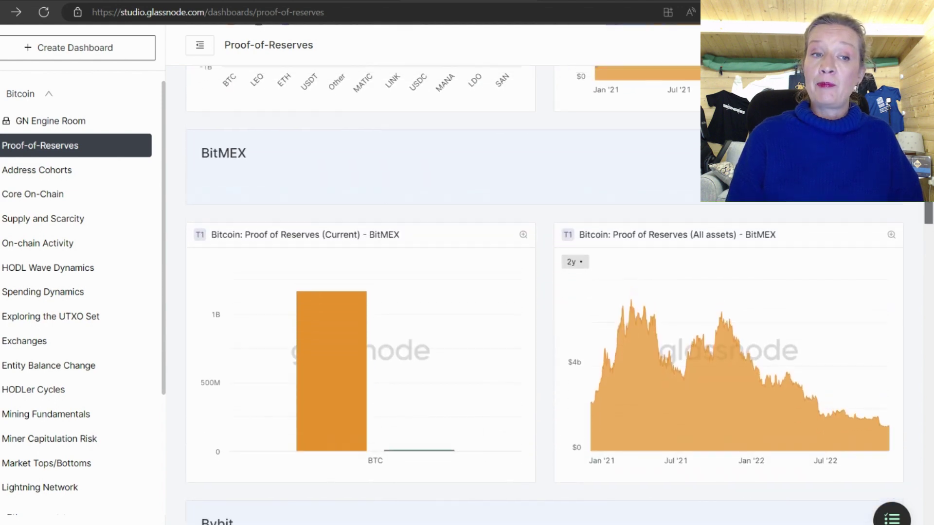
drag(928, 209, 929, 249)
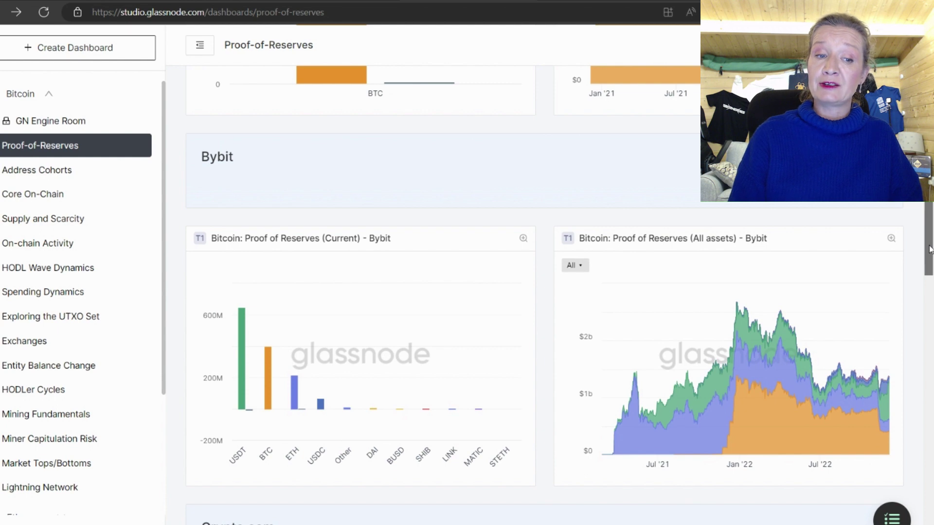
drag(930, 249, 929, 34)
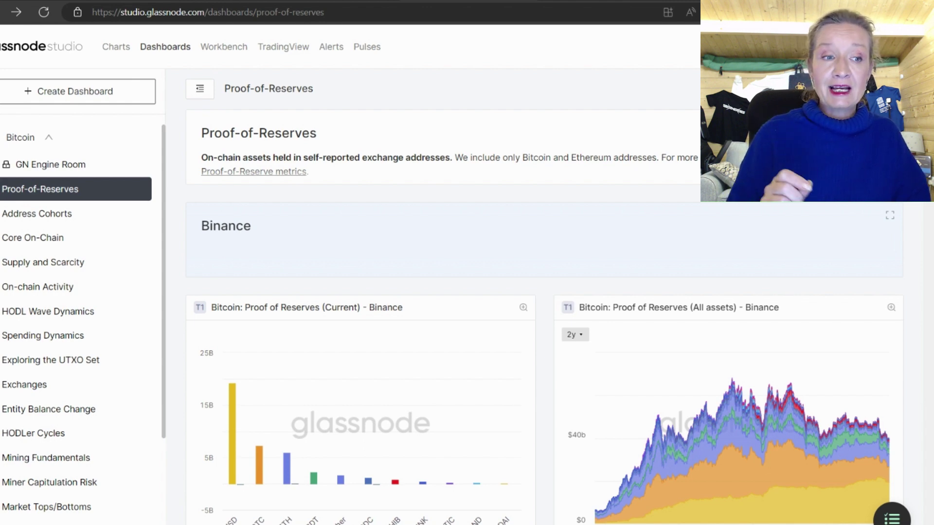
Open the BTC: Core On-chain dashboard and look over its Circulating Supply chart
click(53, 239)
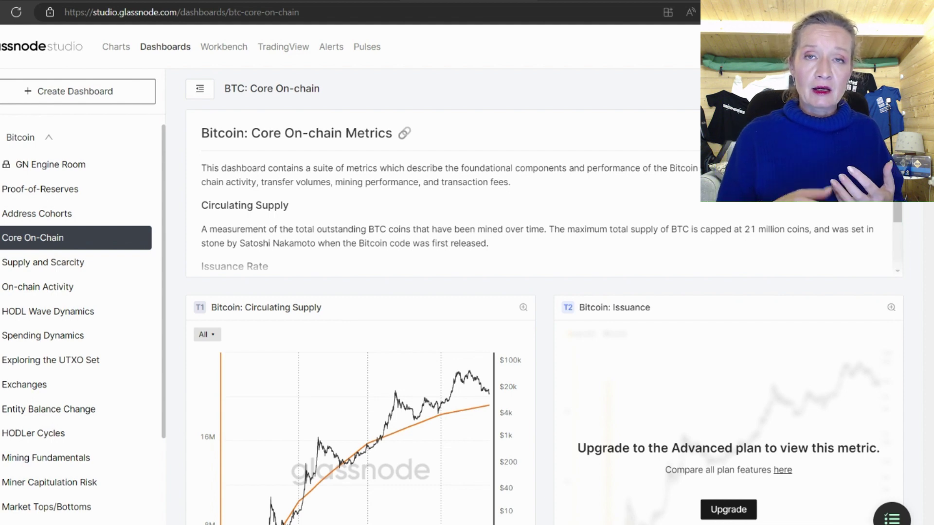
scroll(243, 242, down, 5)
scroll(243, 242, up, 1)
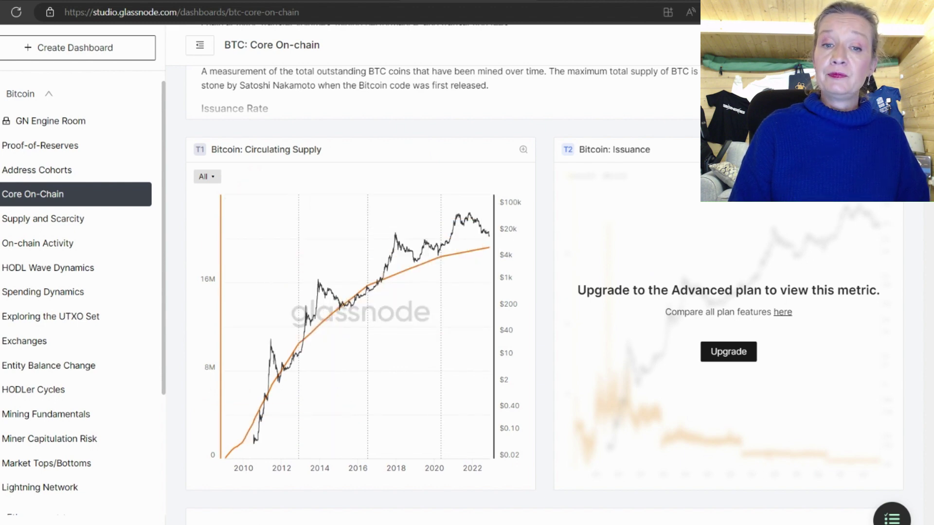
scroll(521, 194, down, 5)
scroll(307, 424, up, 3)
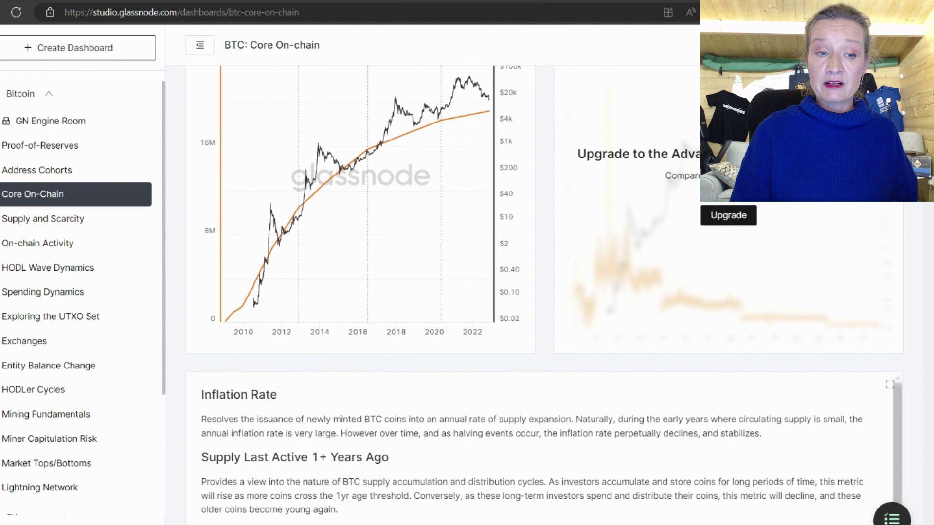
Scroll down to the Core On-chain Activity notes and Active Addresses (7d EMA) chart
scroll(545, 292, down, 9)
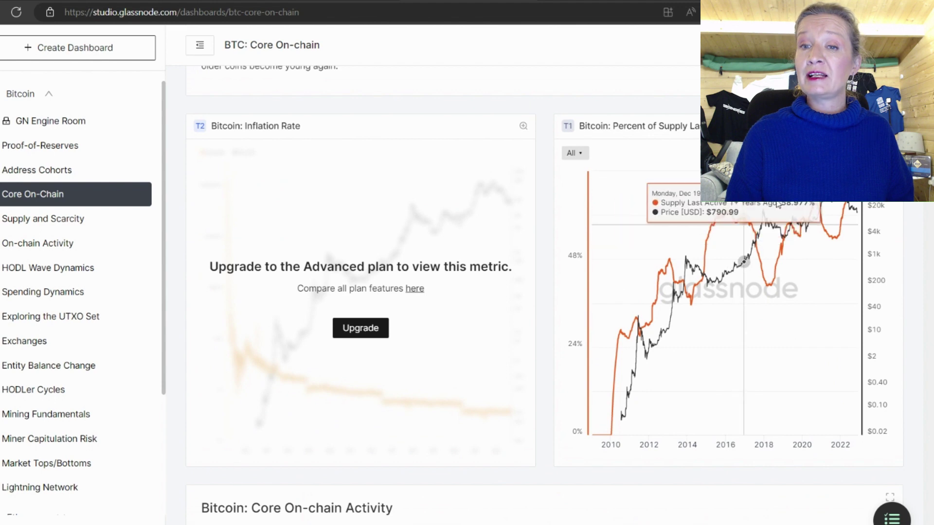
scroll(642, 291, down, 3)
scroll(248, 265, down, 2)
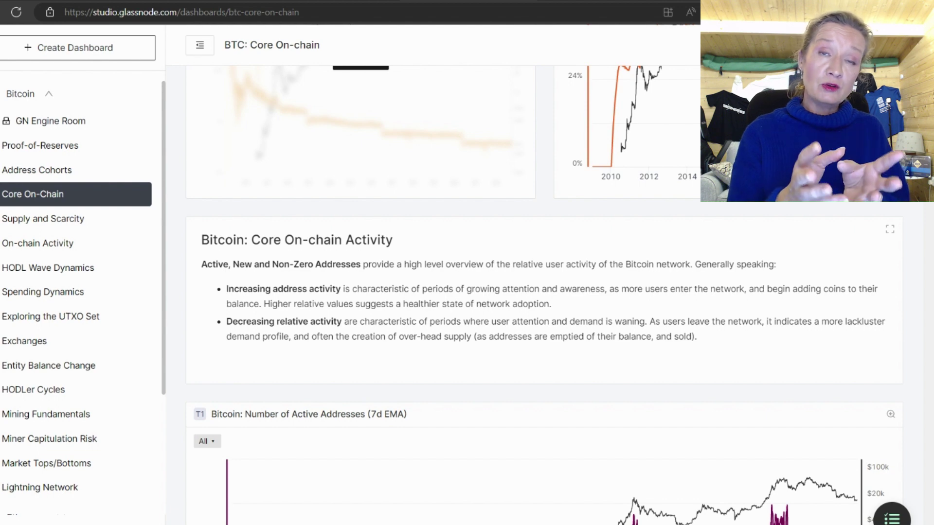
Scroll through the address, mining and fee charts, then switch to TradingView's BITSTAMP BTCUSD 1M chart
scroll(544, 295, down, 4)
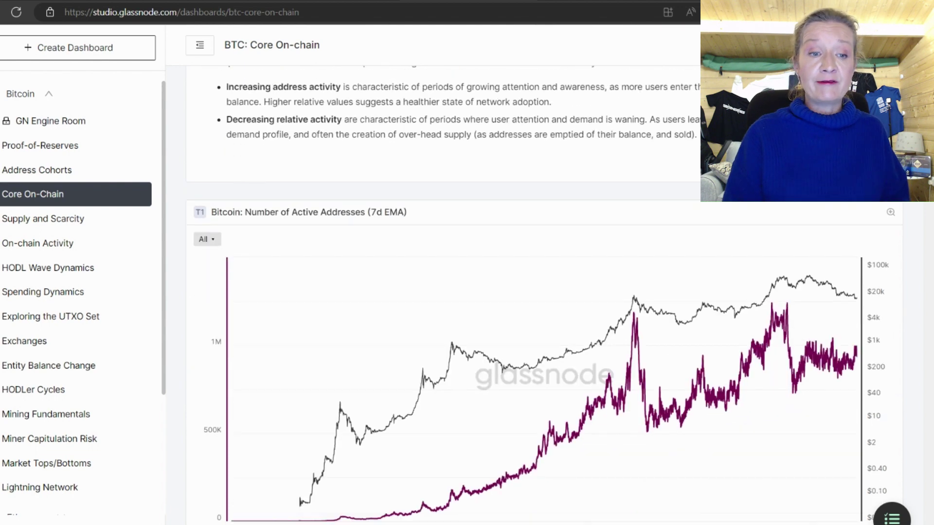
scroll(543, 296, down, 2)
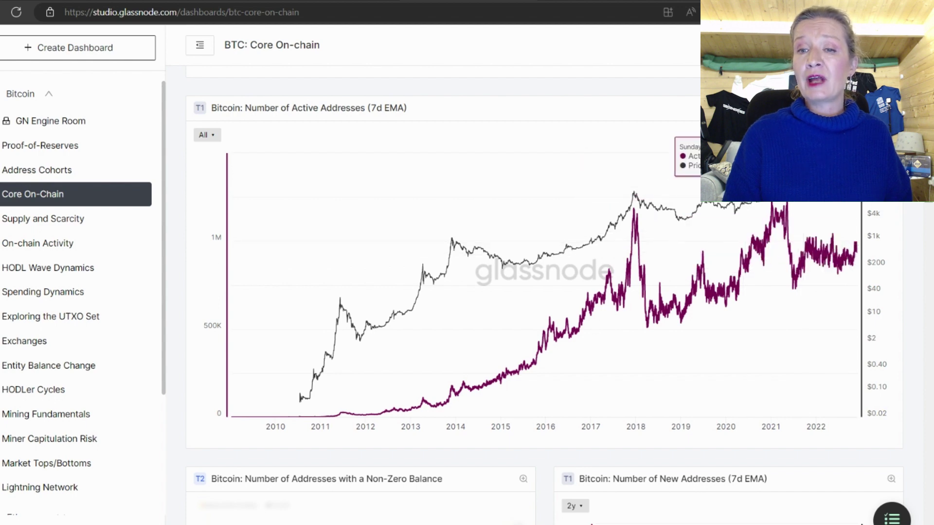
scroll(545, 292, down, 5)
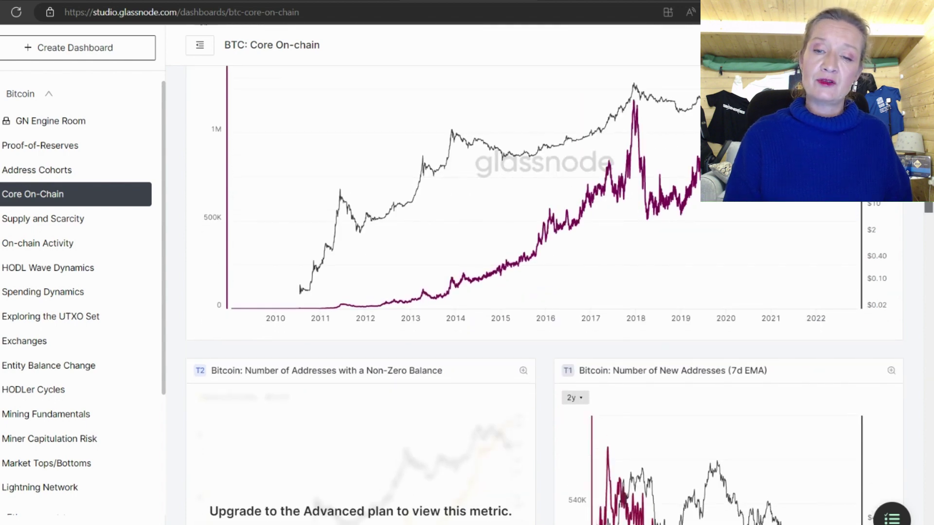
scroll(929, 212, down, 4)
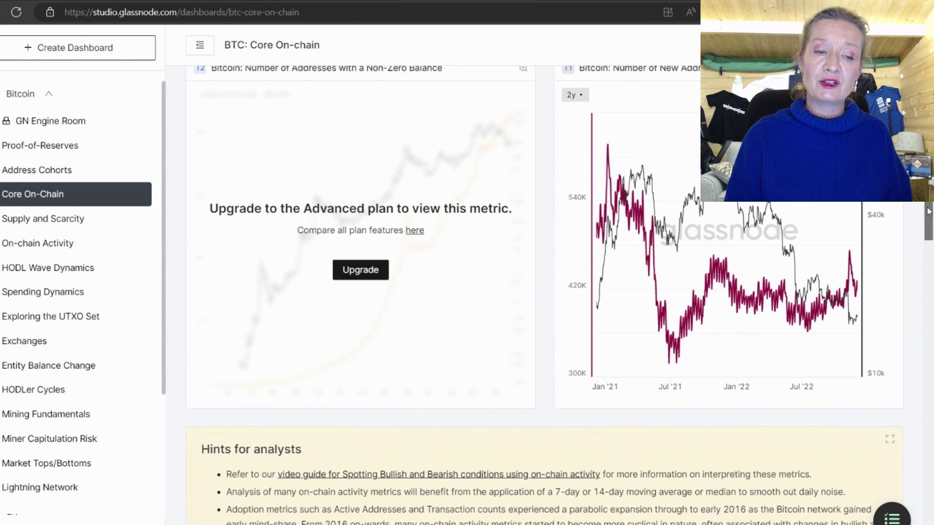
drag(929, 212, 905, 370)
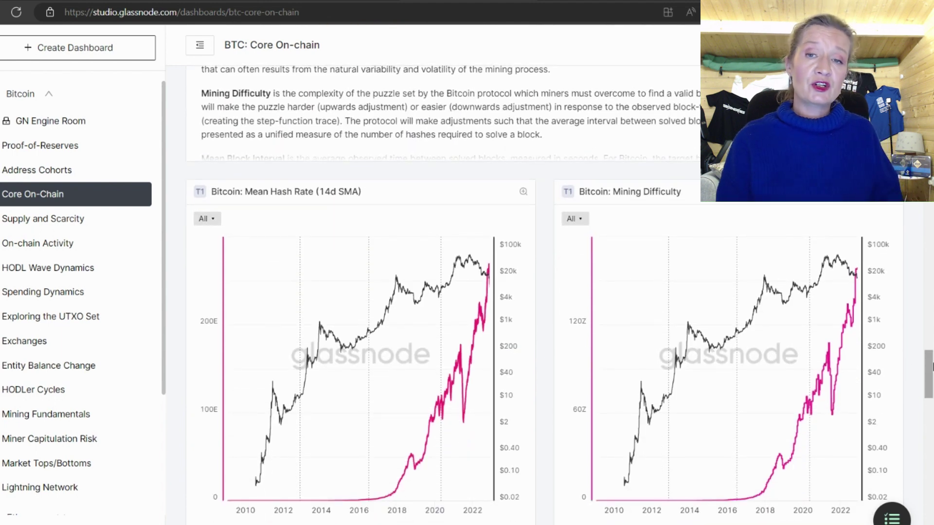
drag(930, 368, 930, 426)
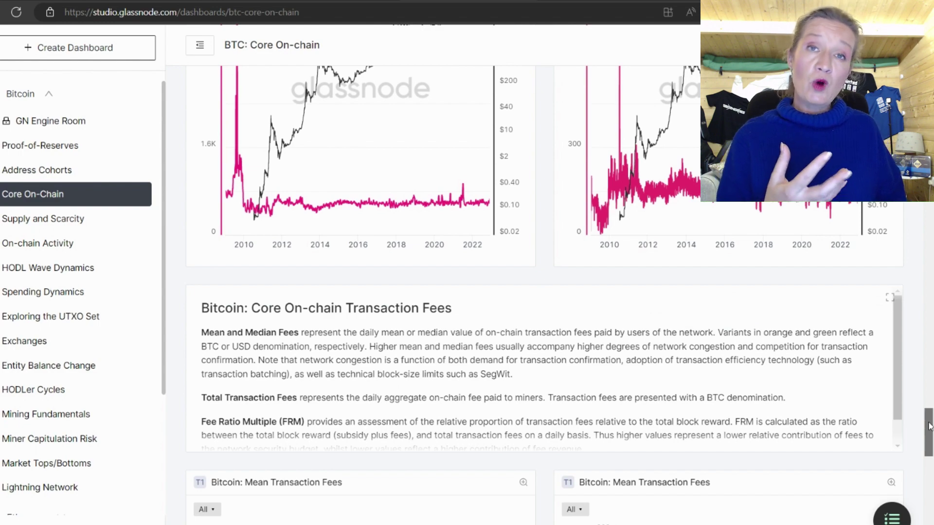
drag(929, 427, 932, 58)
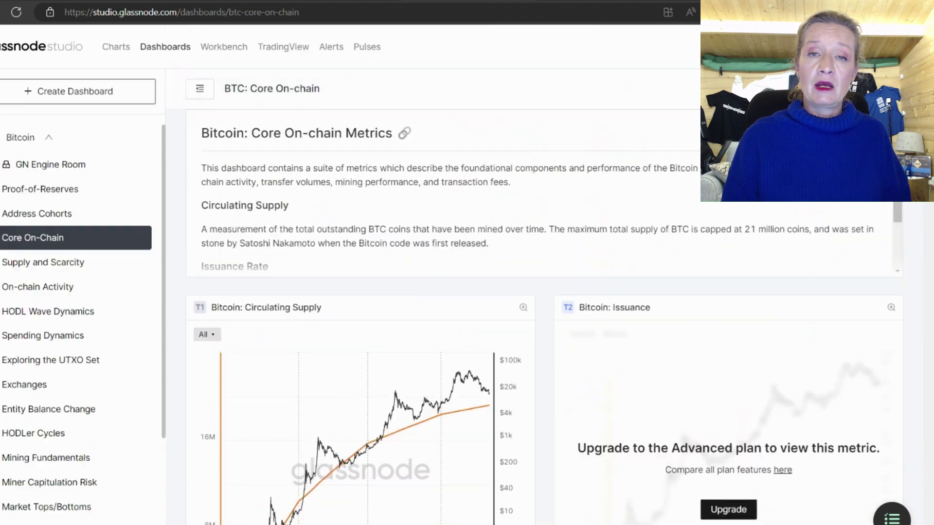
key(ctrl+Tab)
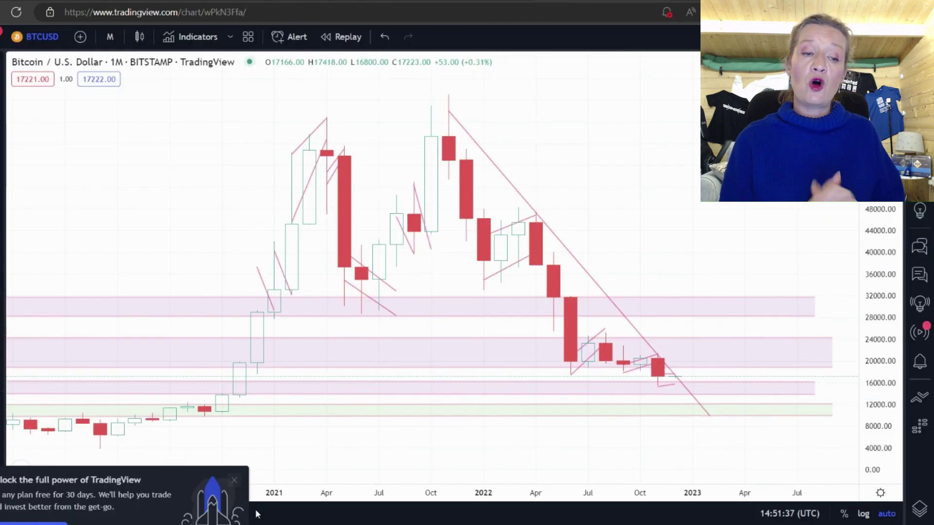
Close the 'Unlock the full power' popup and open Symbol Search from the BTCUSD symbol
click(231, 482)
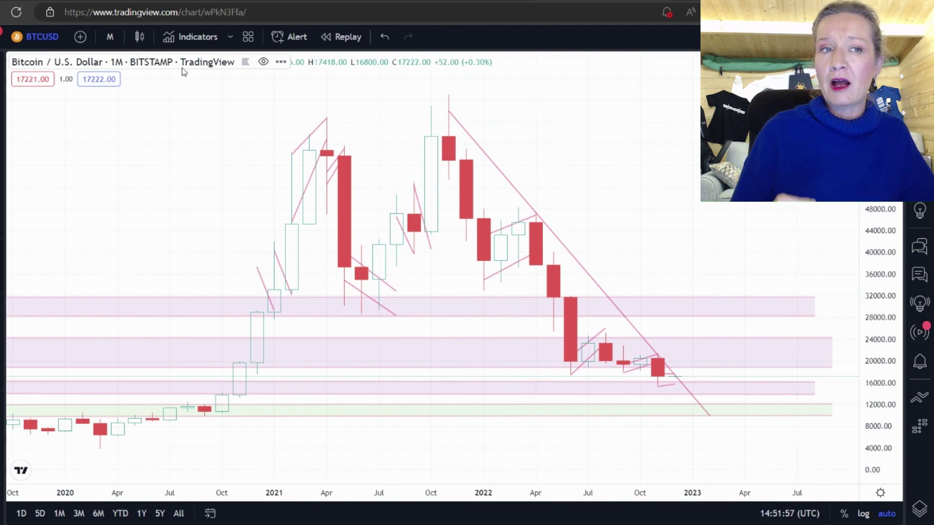
click(39, 40)
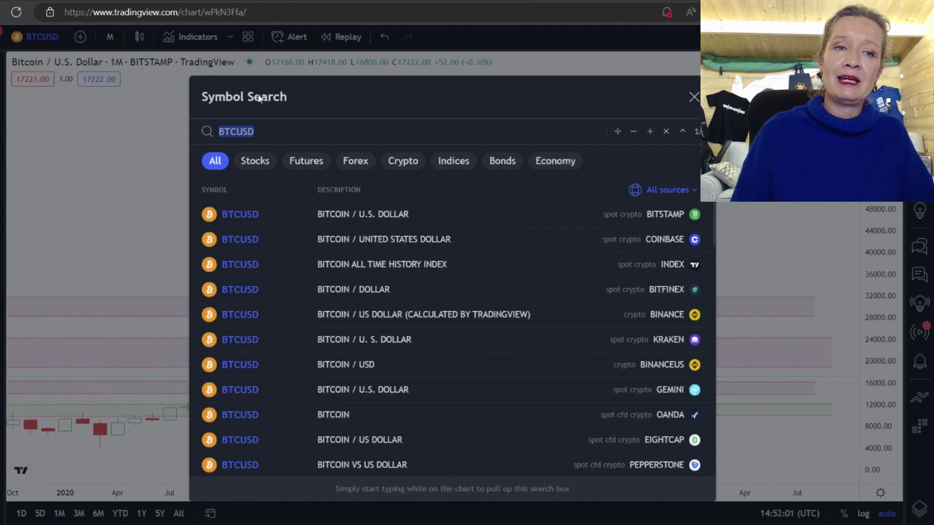
Search 'GLASSNODE:' and chart the ETH_NEWADDRESSES metric in place of BTCUSD
text(GLASSNODE)
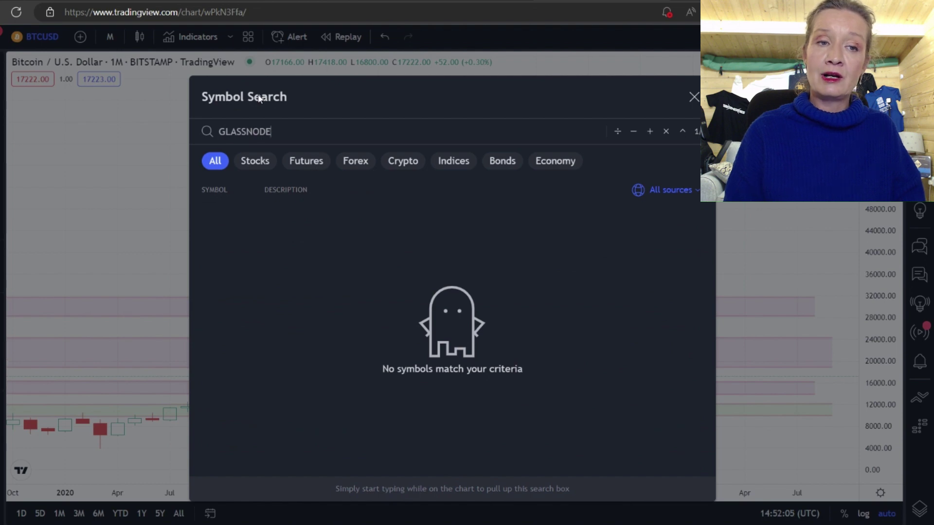
text(:)
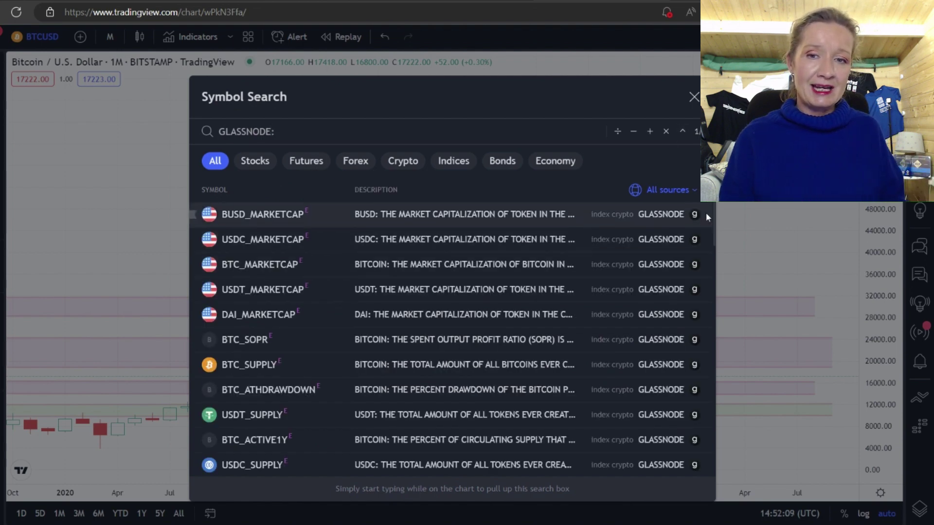
drag(713, 202, 703, 447)
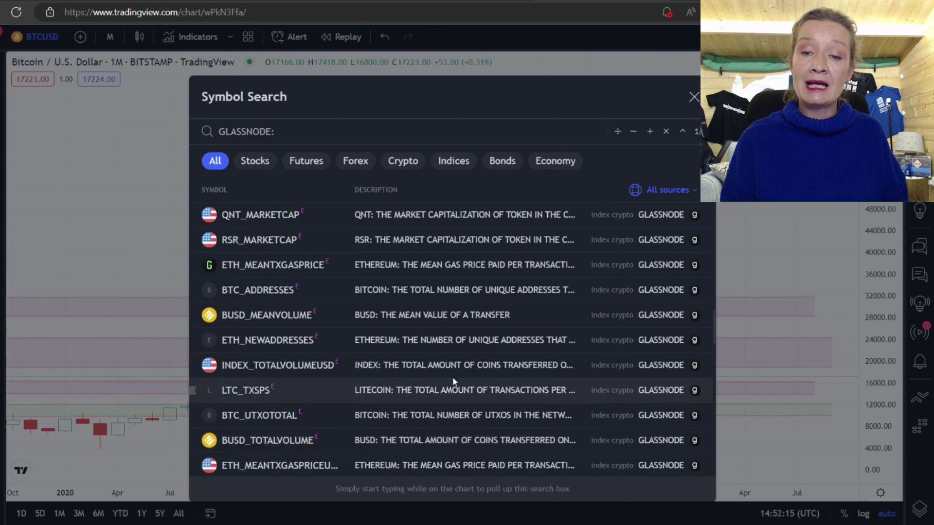
click(281, 343)
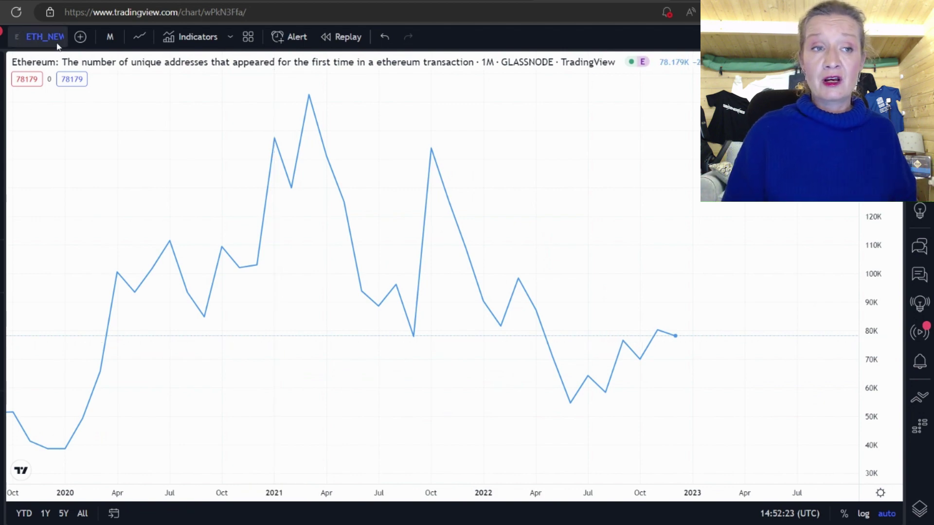
Search 'GLASSNODE:' again and chart the USDT_SUPPLY metric instead
click(41, 37)
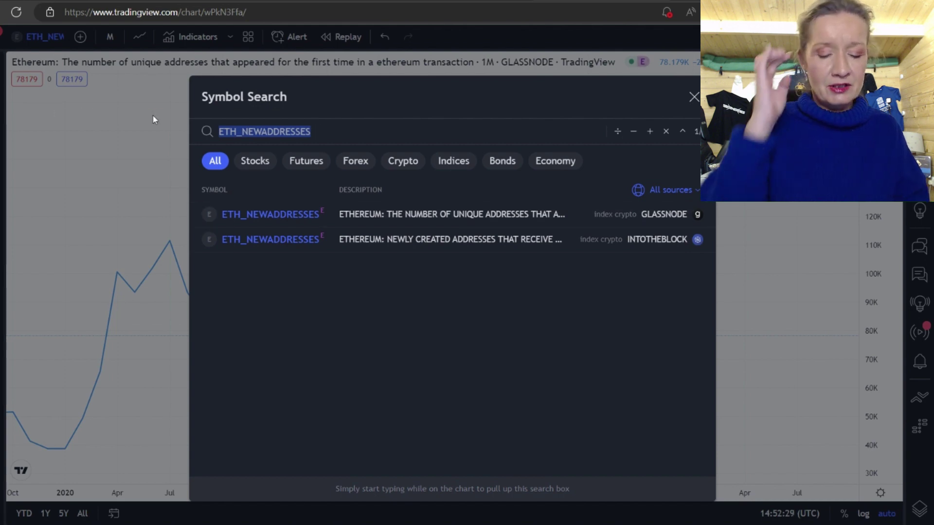
text(GLASSNODE:)
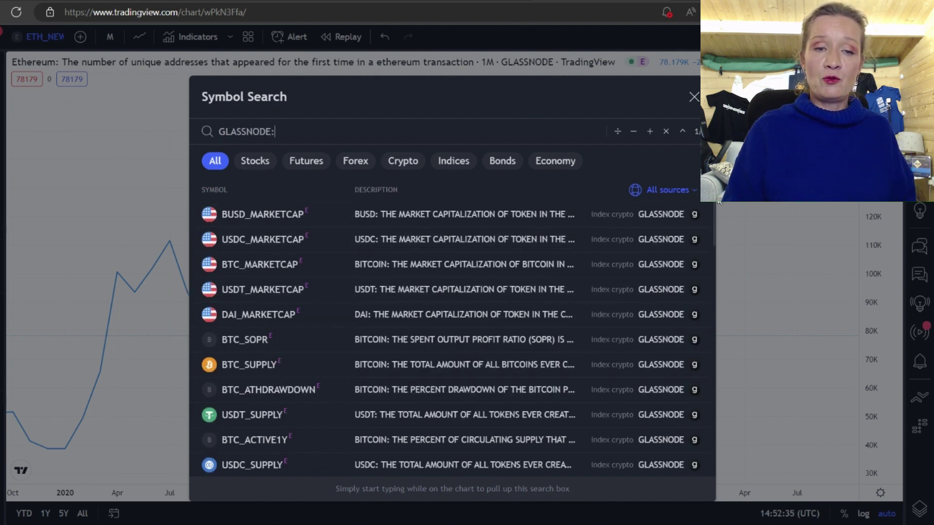
drag(712, 205, 703, 323)
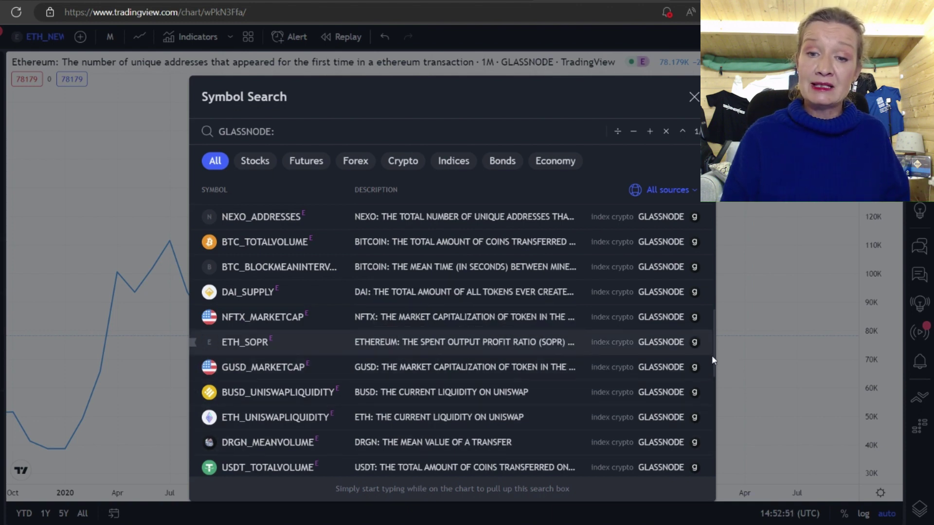
drag(714, 354, 705, 264)
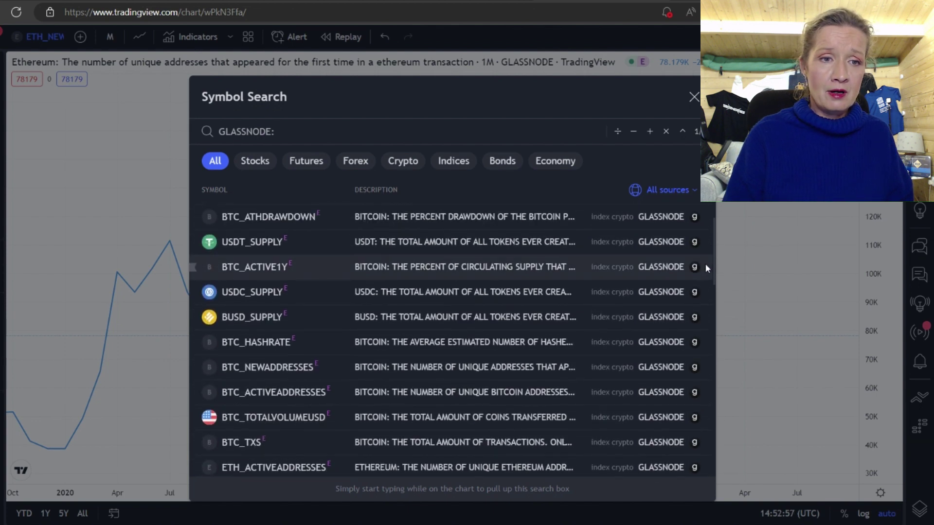
click(243, 247)
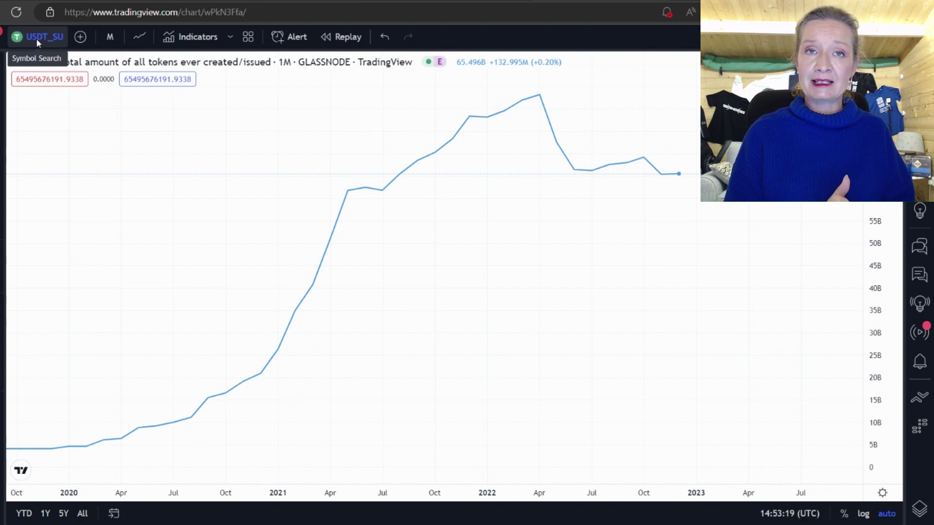
Switch back to Glassnode Studio and scroll down to the Active Addresses (7d EMA) chart
key(ctrl+Tab)
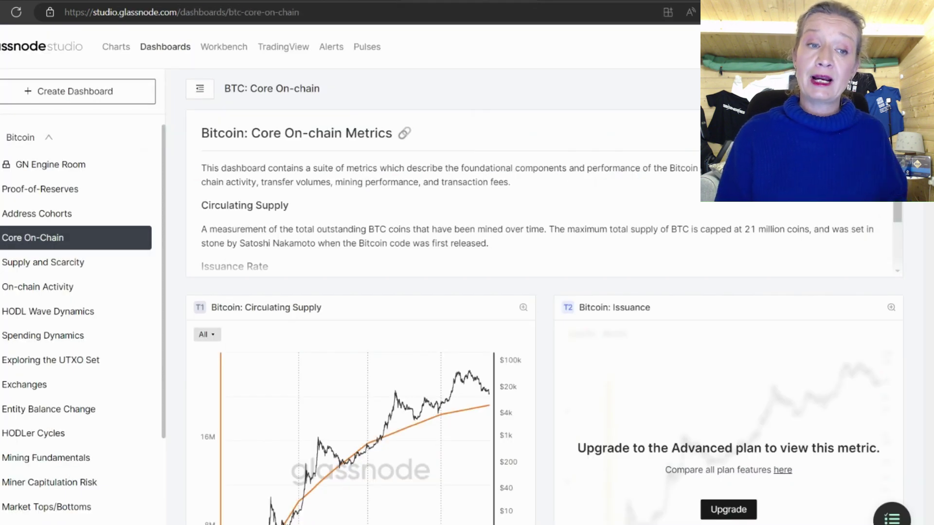
scroll(545, 291, down, 10)
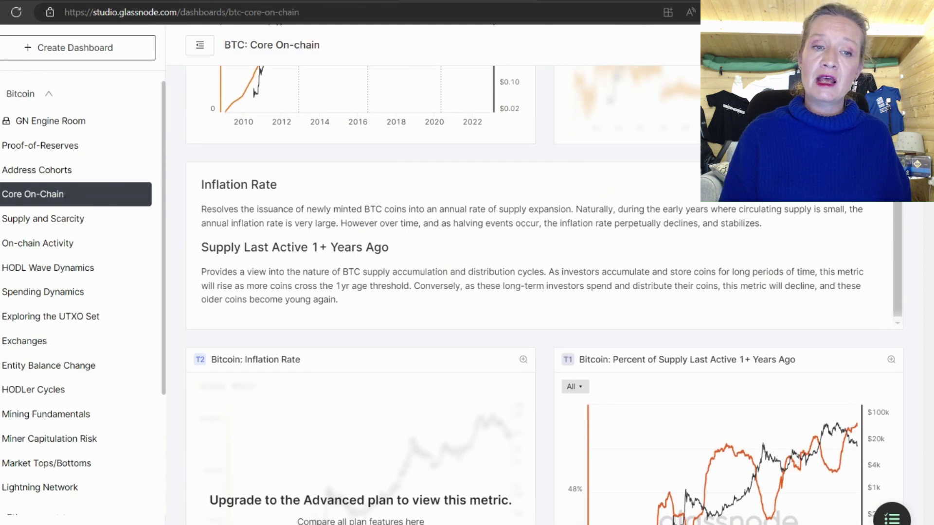
scroll(544, 292, down, 10)
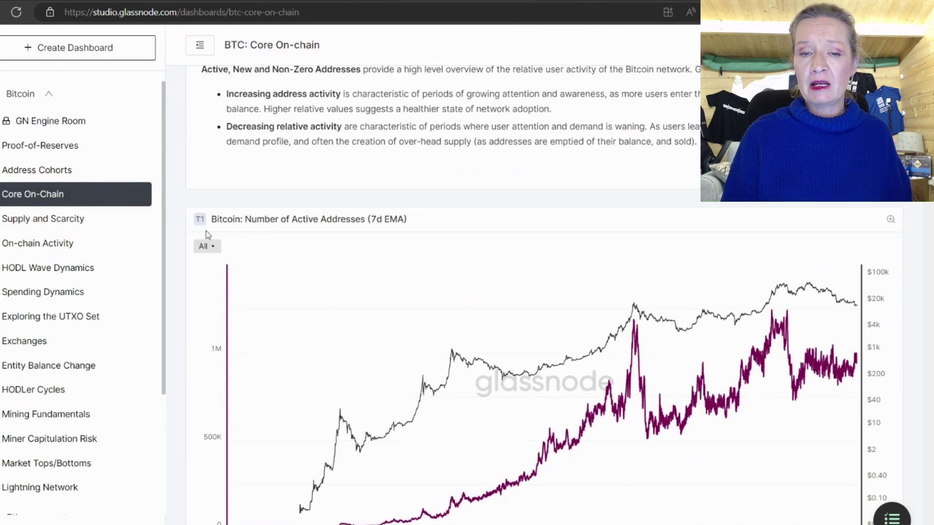